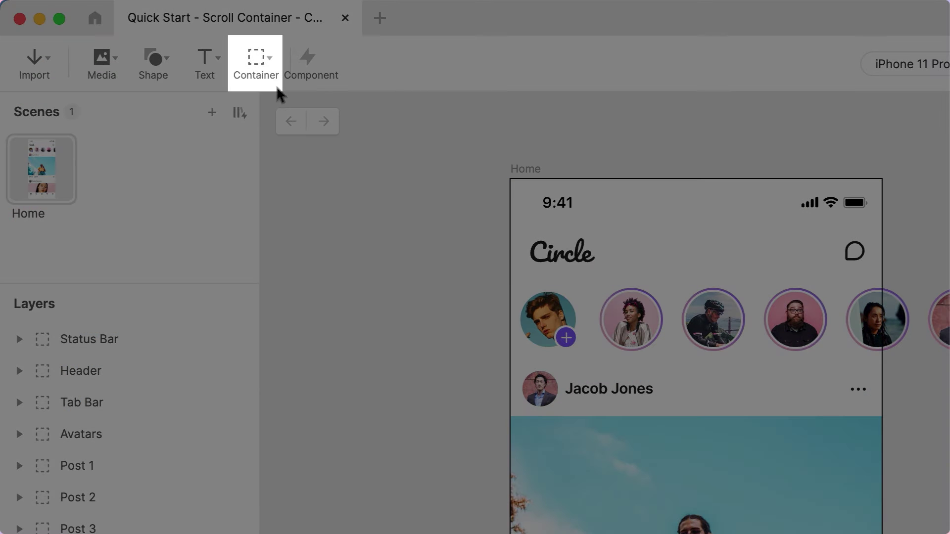
Step: Draw a Scroll Container from the avatar row down to just above the tab bar
left_click(130, 27)
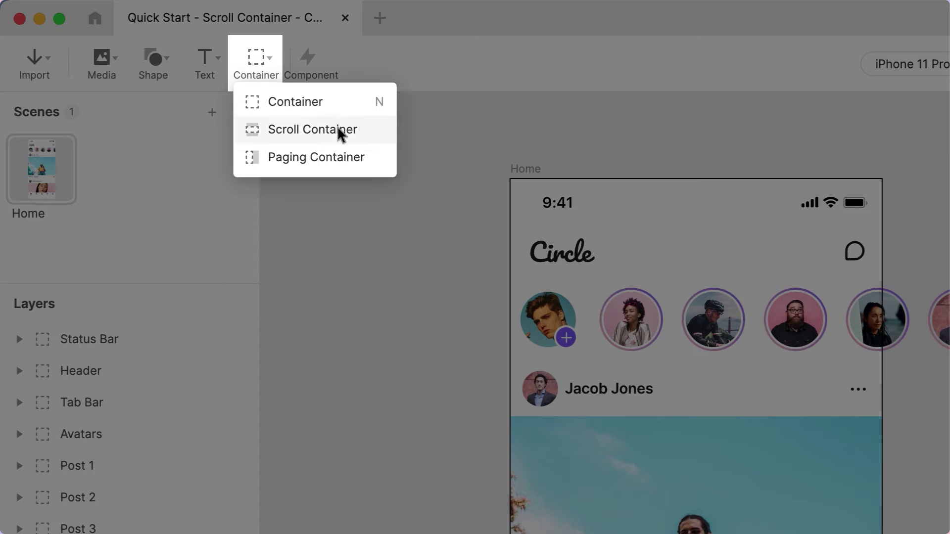
left_click(337, 130)
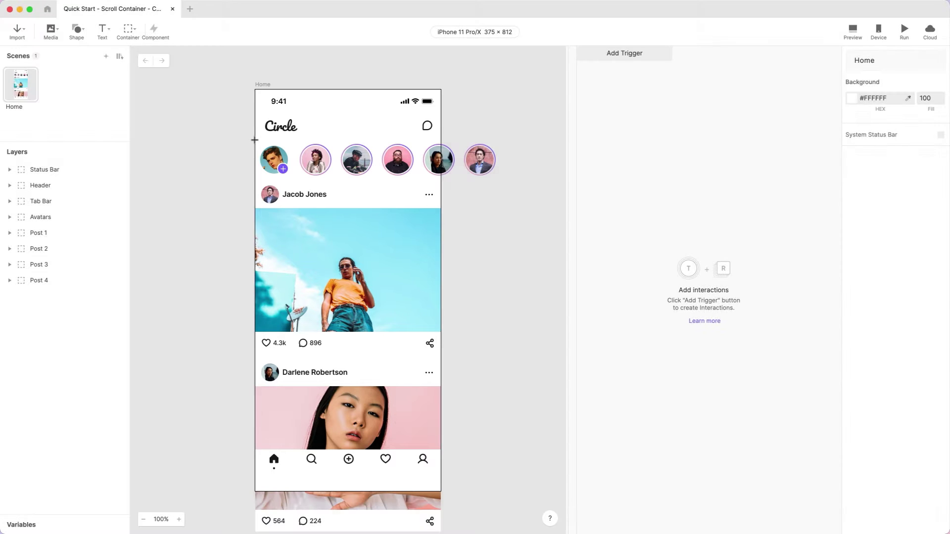
left_click_drag(255, 140, 439, 449)
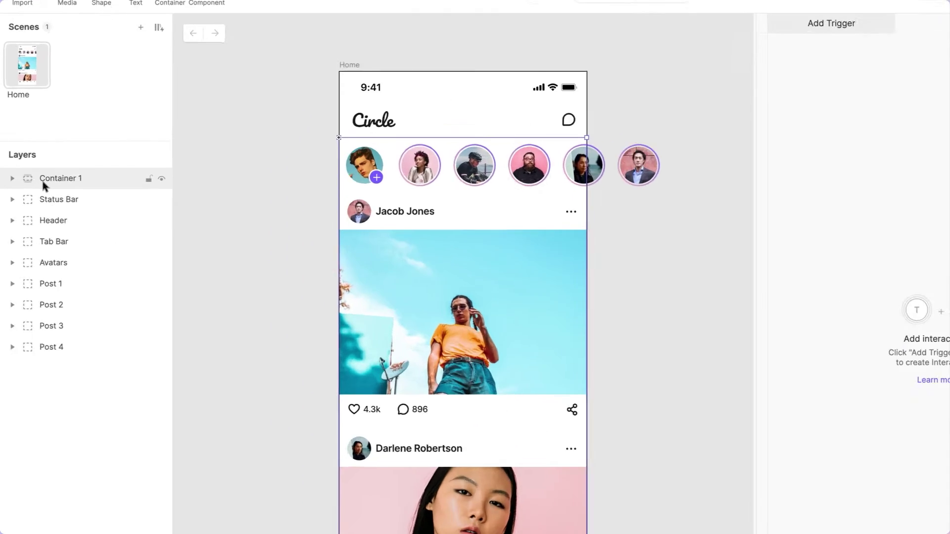
Step: Rename Container 1 to 'Vertical Scroll View'
double_click(33, 171)
type("Vertical Scroll View")
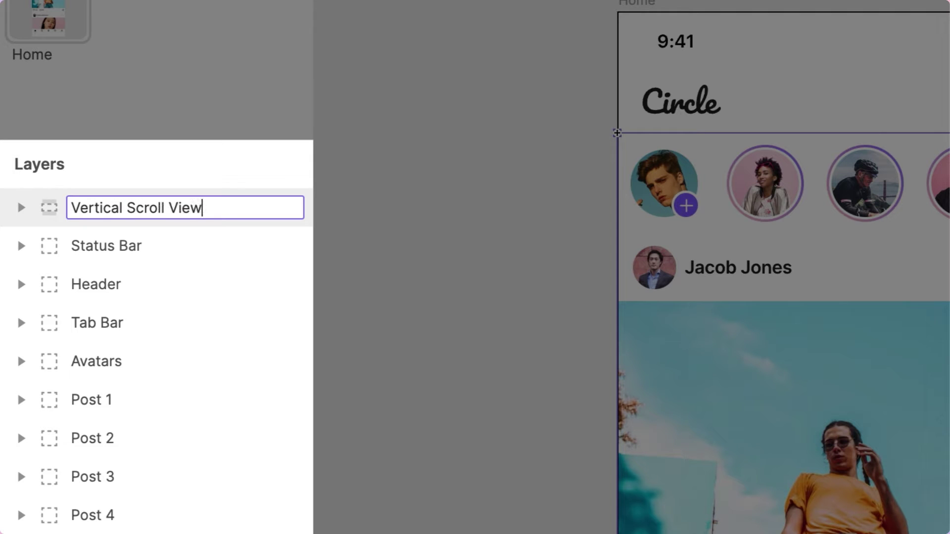
key("Return")
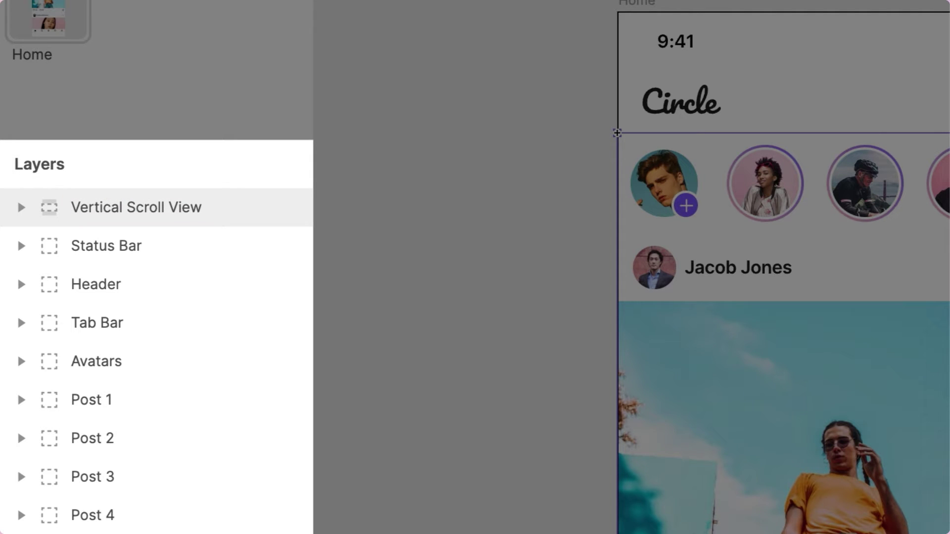
Step: Nest Avatars and Posts 1–4 inside Vertical Scroll View and layer it beneath the bars
left_click(159, 377)
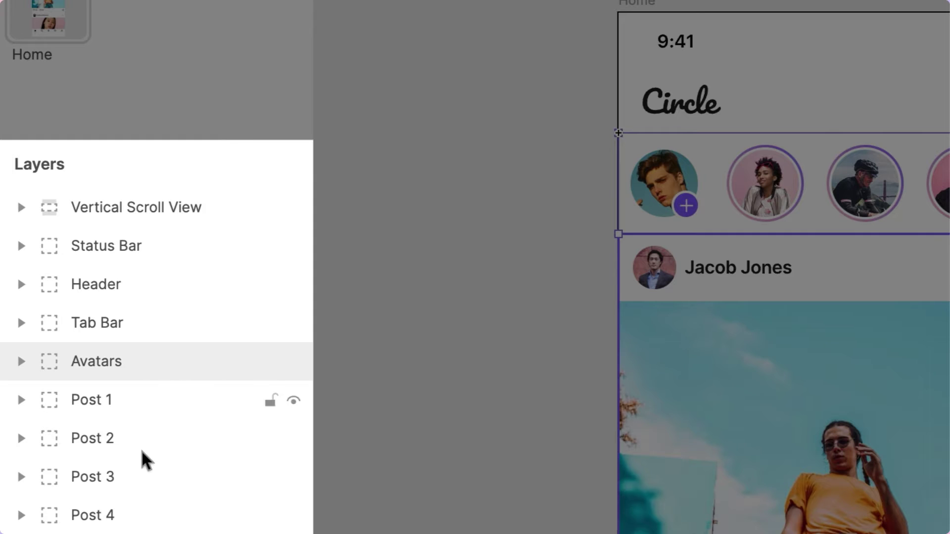
left_click(134, 515, "shift")
left_click_drag(142, 450, 185, 204)
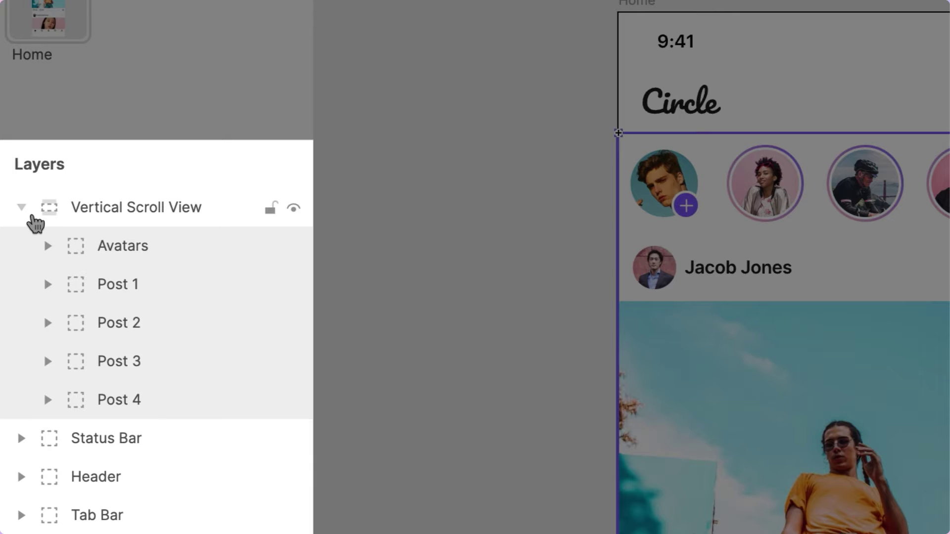
left_click(22, 208)
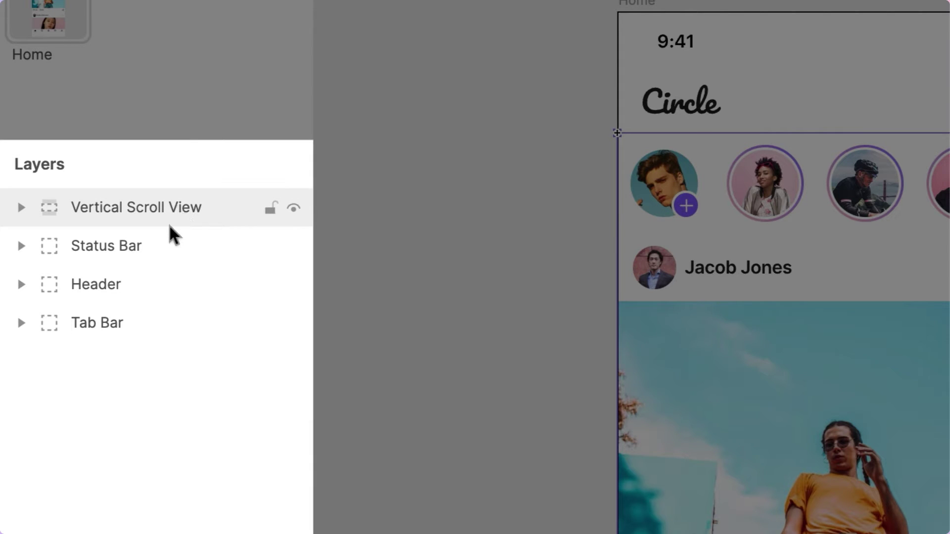
left_click_drag(170, 233, 155, 365)
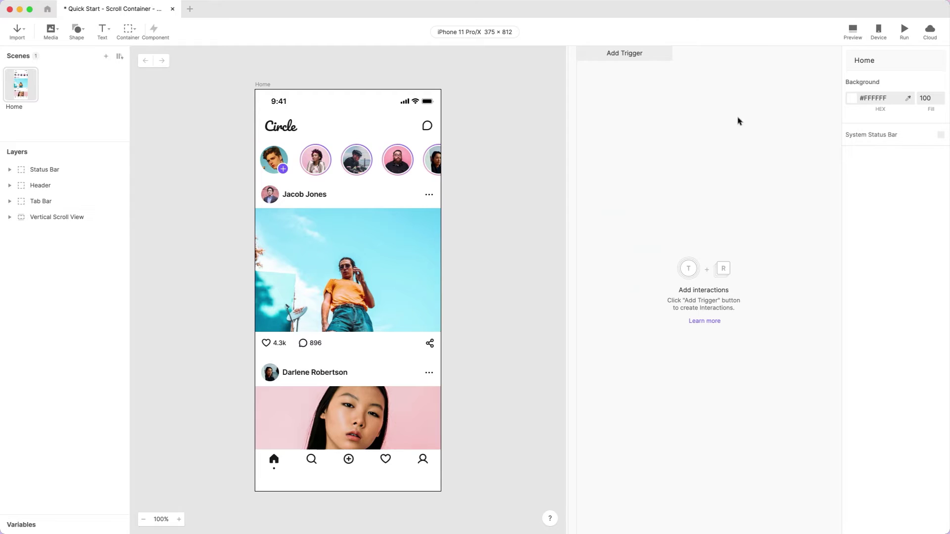
Step: Preview the prototype, scrolling the feed down and back up and swiping sideways
left_click(852, 31)
scroll(661, 237, "down", 10)
scroll(686, 270, "up", 3)
scroll(687, 270, "up", 10)
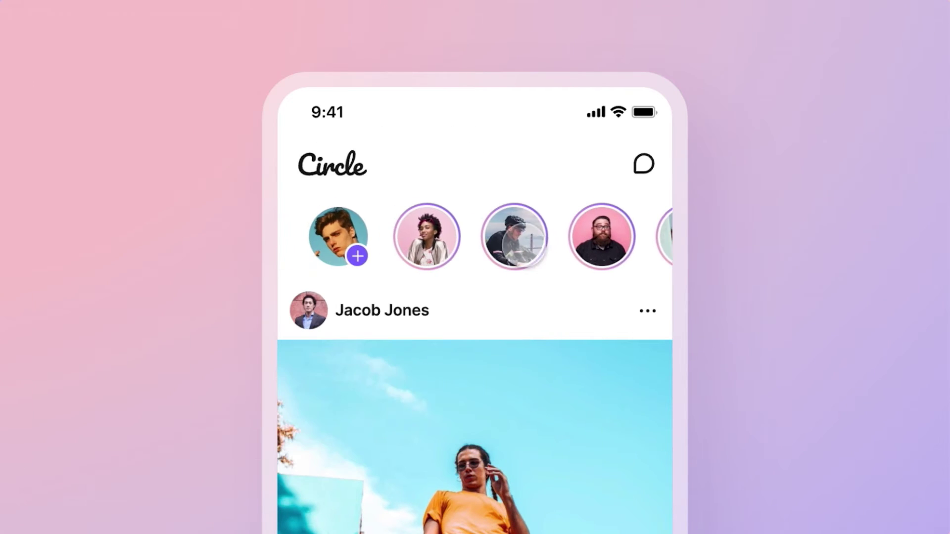
left_click_drag(523, 244, 397, 260)
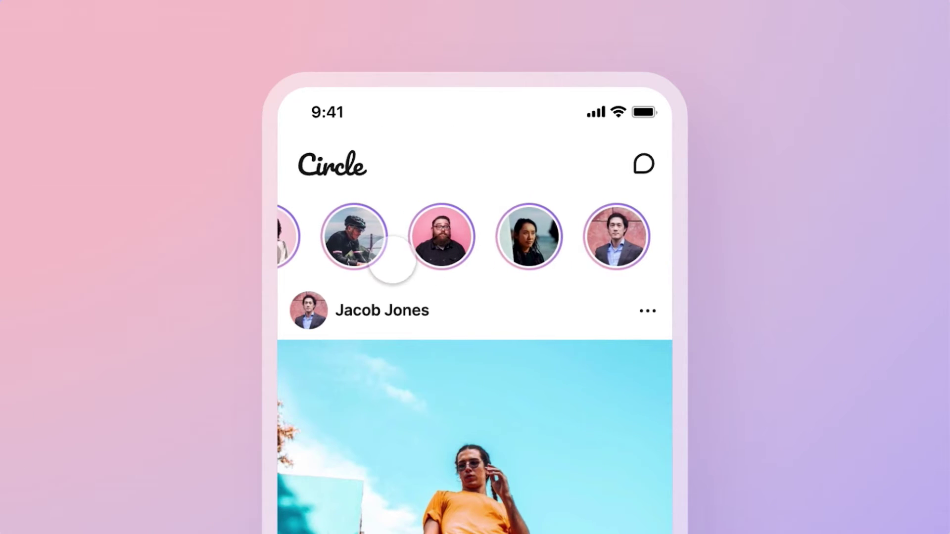
left_click_drag(337, 250, 543, 237)
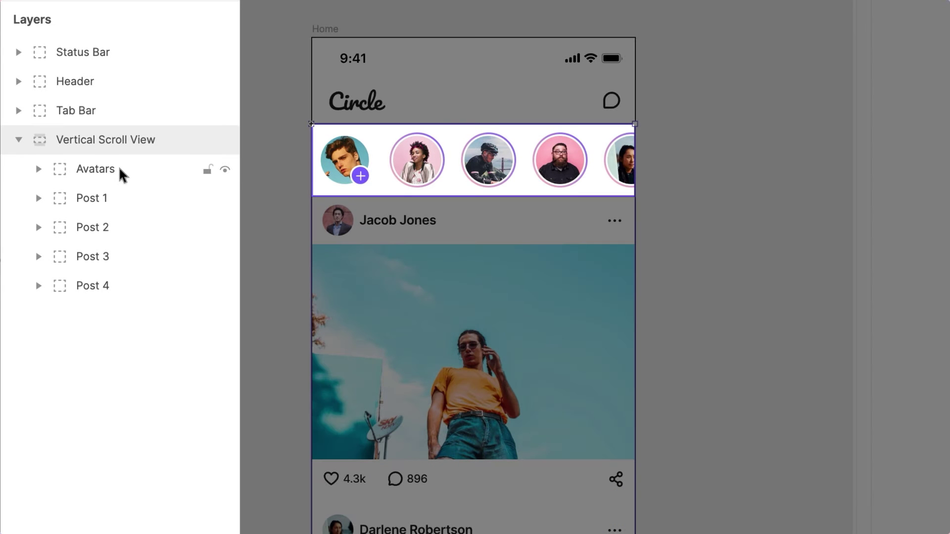
Step: Set the Avatars layer's Scroll Paging to Scroll with horizontal direction
left_click(122, 174)
scroll(852, 446, "down", 7)
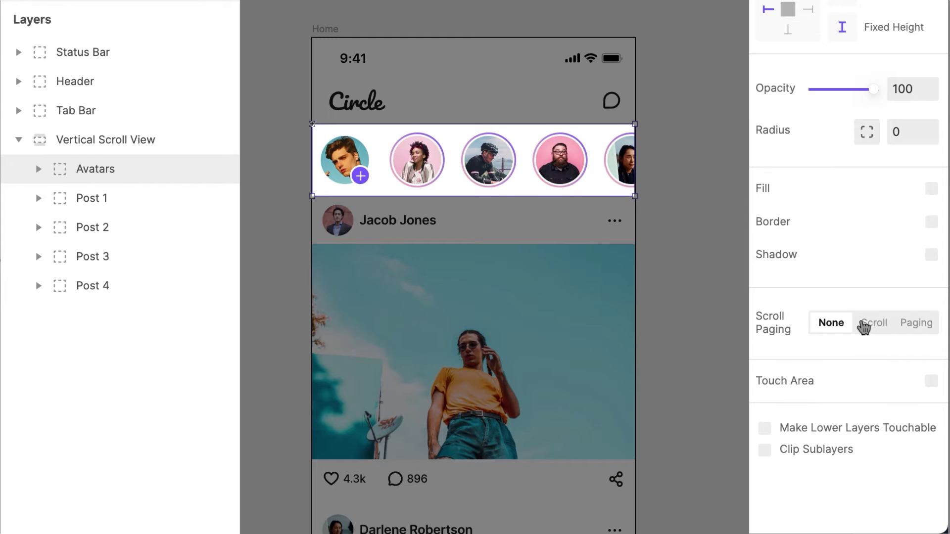
left_click(863, 324)
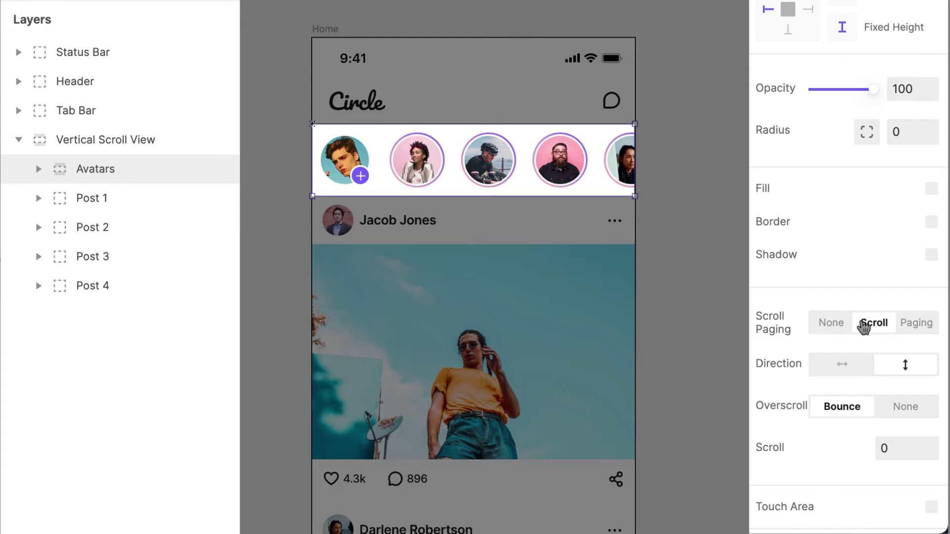
left_click(845, 366)
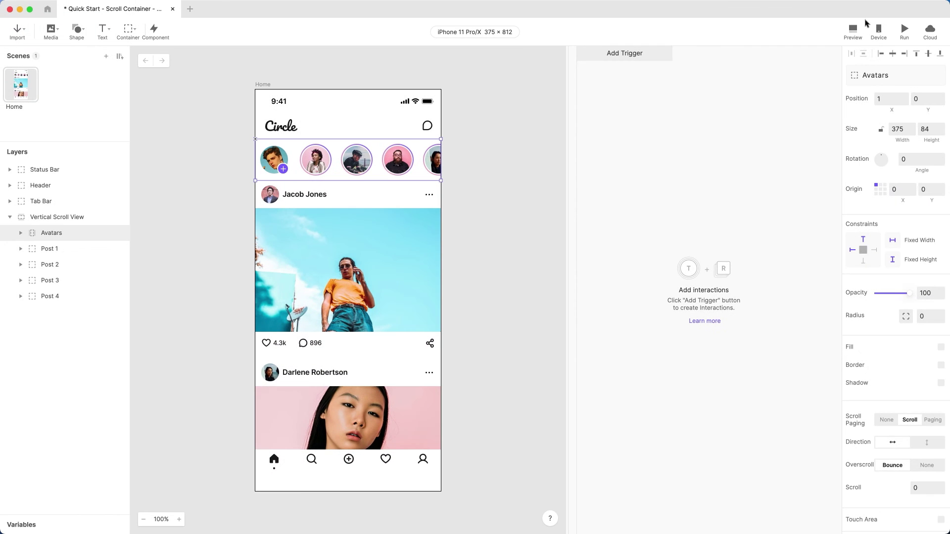
left_click(854, 32)
mouse_move(737, 122)
left_mouse_down()
mouse_move(664, 122)
mouse_move(731, 123)
left_mouse_up()
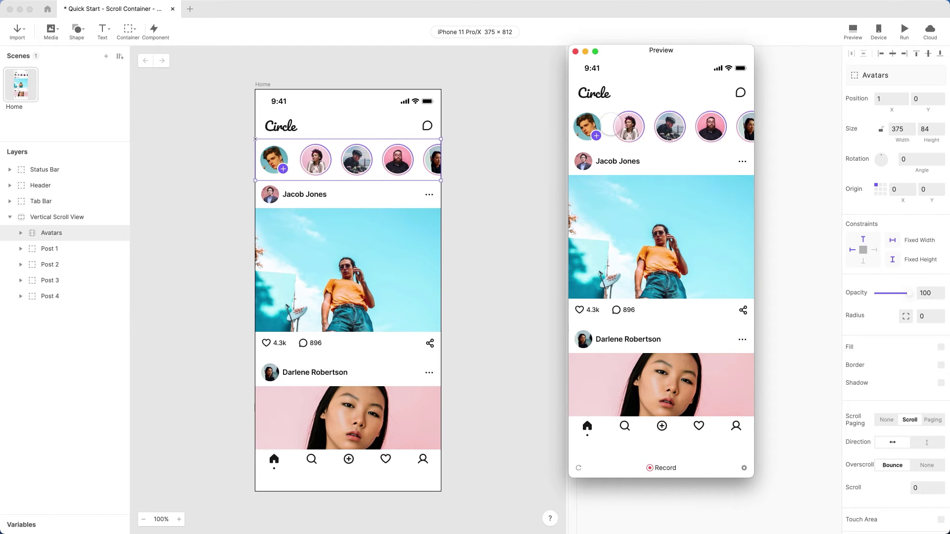
left_click_drag(610, 126, 692, 125)
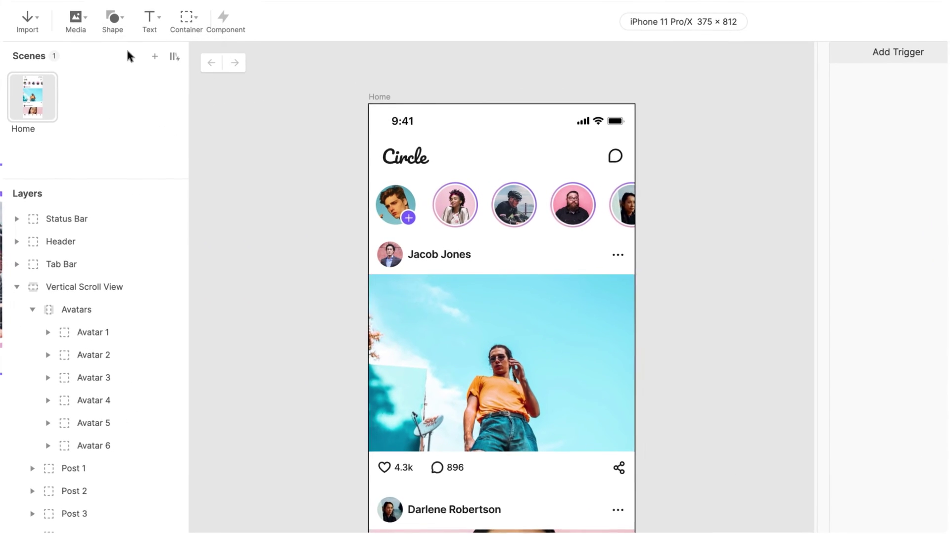
Step: Draw a small rectangle and name it 'Margin'
key("r")
left_click_drag(666, 187, 684, 240)
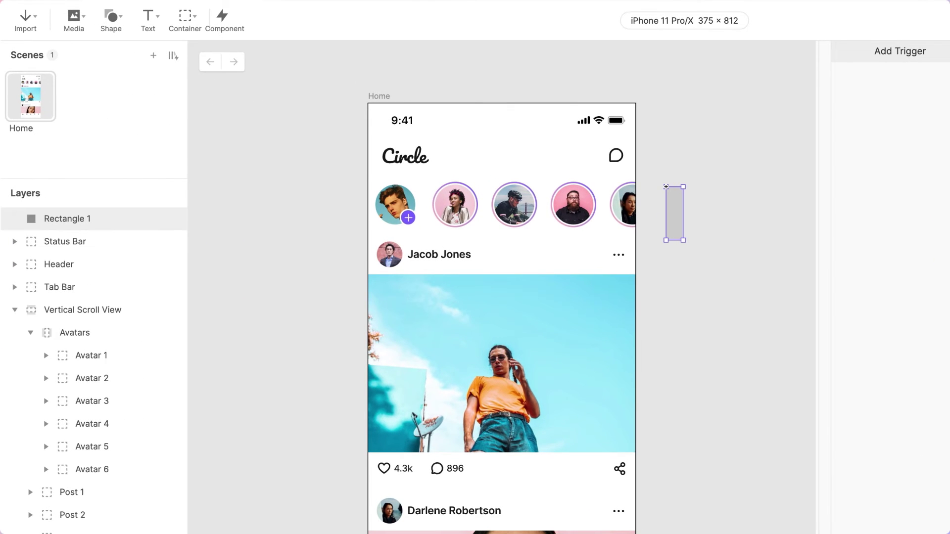
key("Return")
type("Margin")
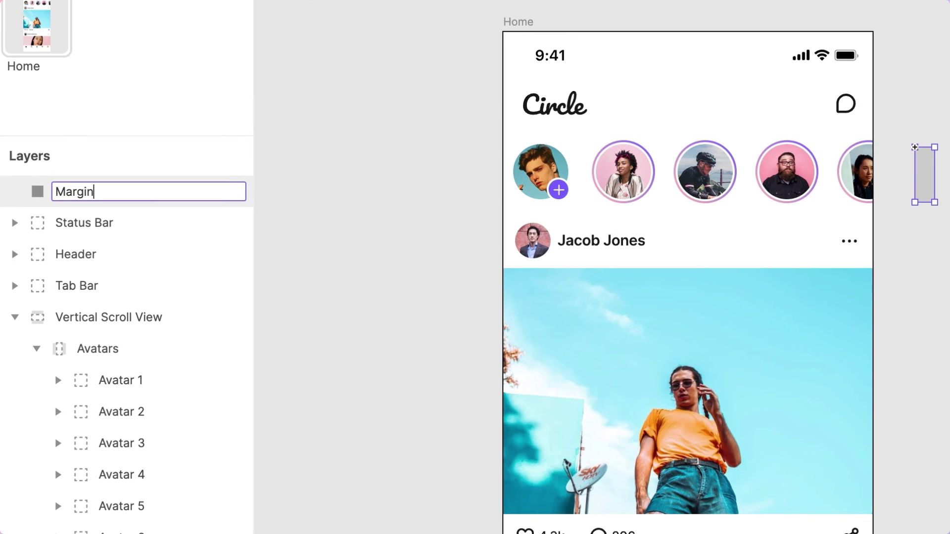
key("Return")
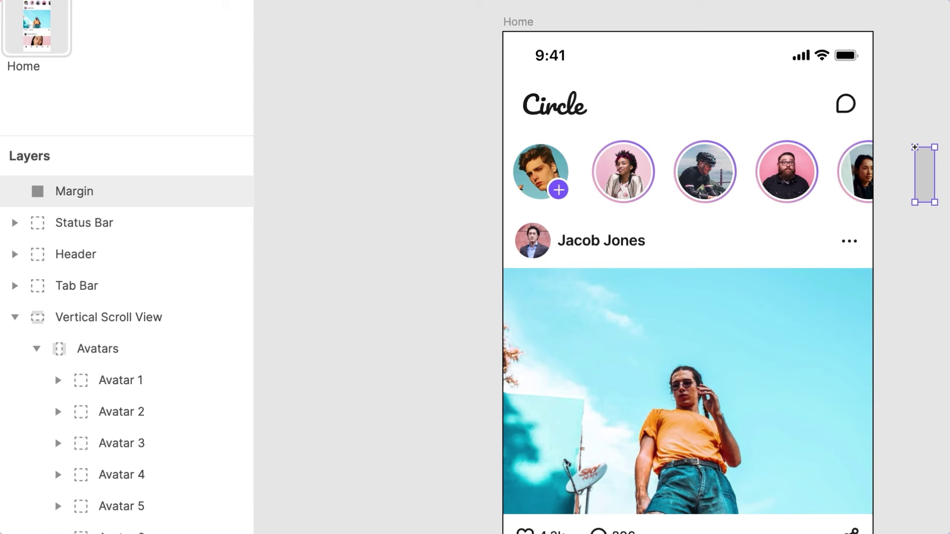
Step: Place Margin after Avatar 6 in Avatars, past the last avatar, at opacity 0
left_click_drag(123, 194, 139, 516)
left_click_drag(137, 448, 135, 481)
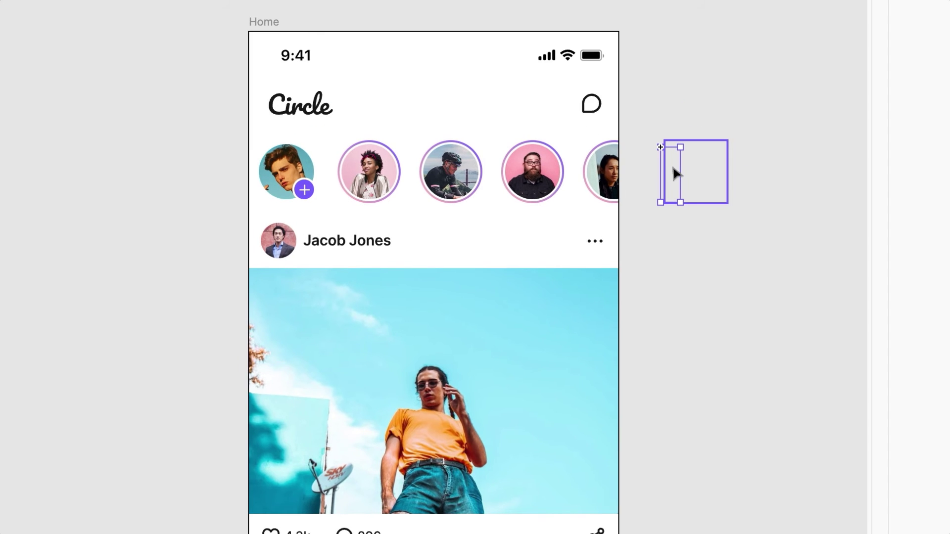
left_click_drag(675, 173, 738, 170)
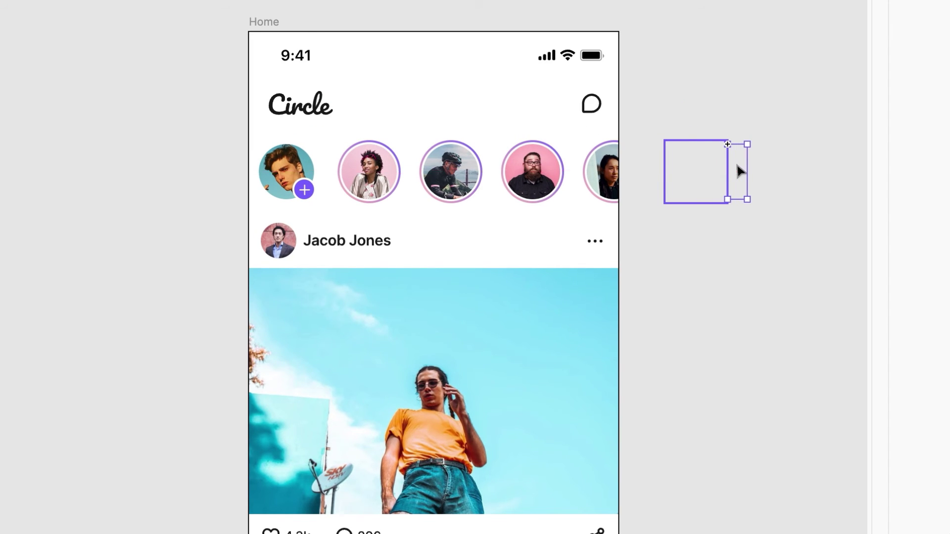
left_click(818, 312)
left_click_drag(817, 311, 793, 314)
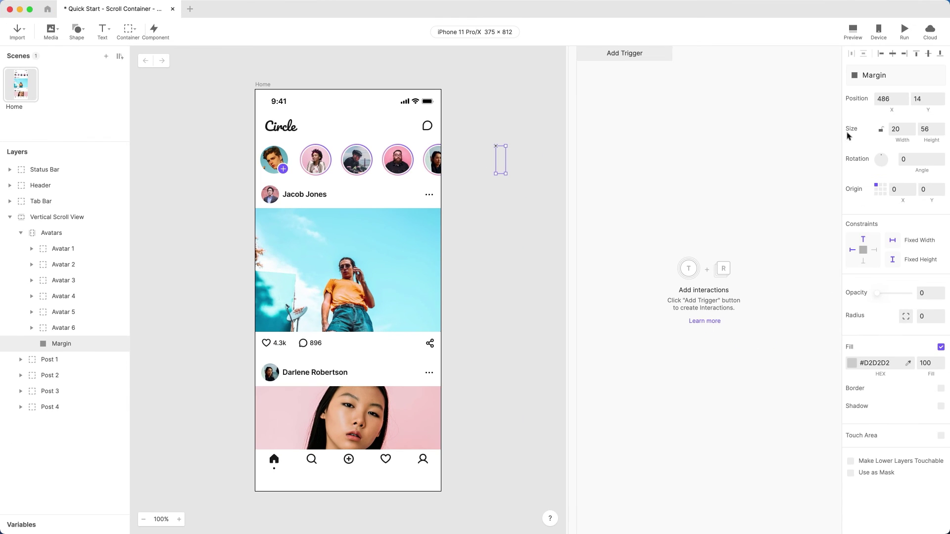
Step: Preview the prototype, scrolling the feed and returning to the top
left_click(851, 31)
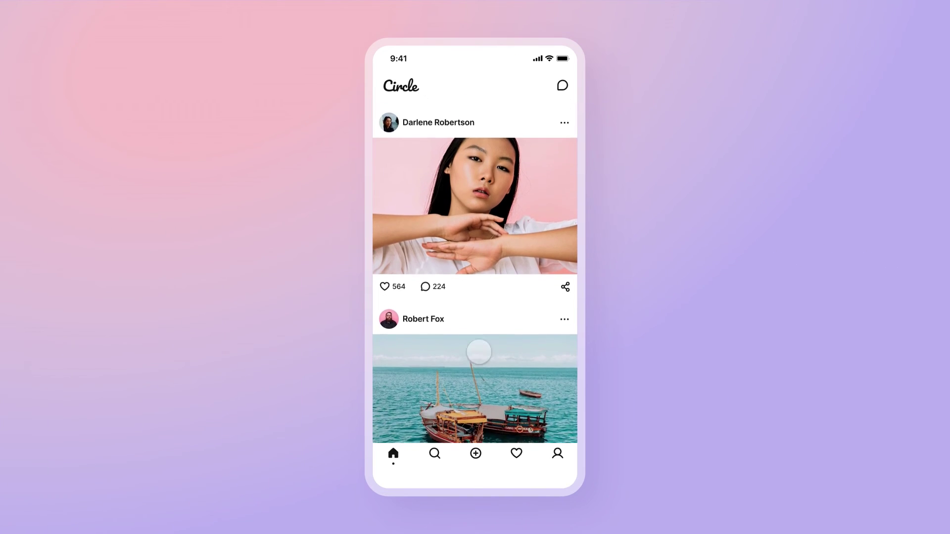
left_click_drag(479, 352, 467, 254)
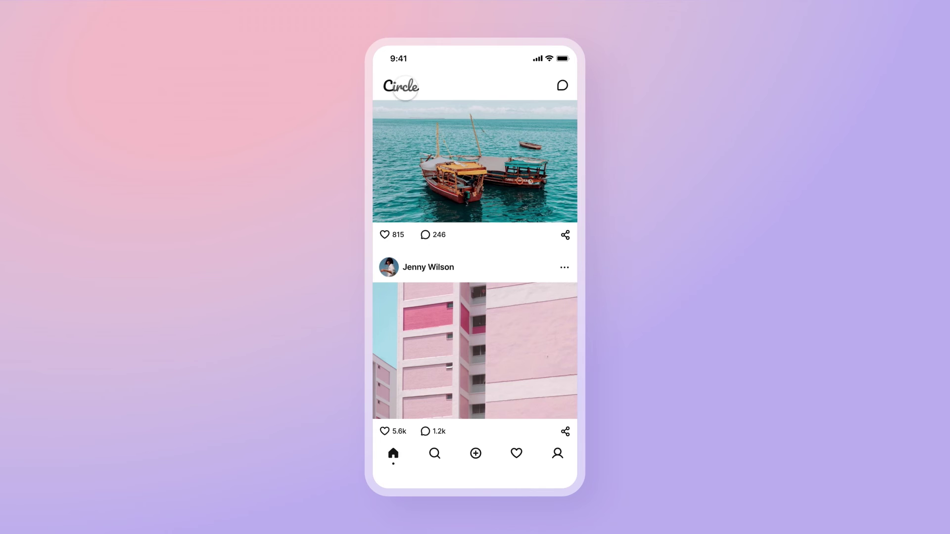
left_click(405, 87)
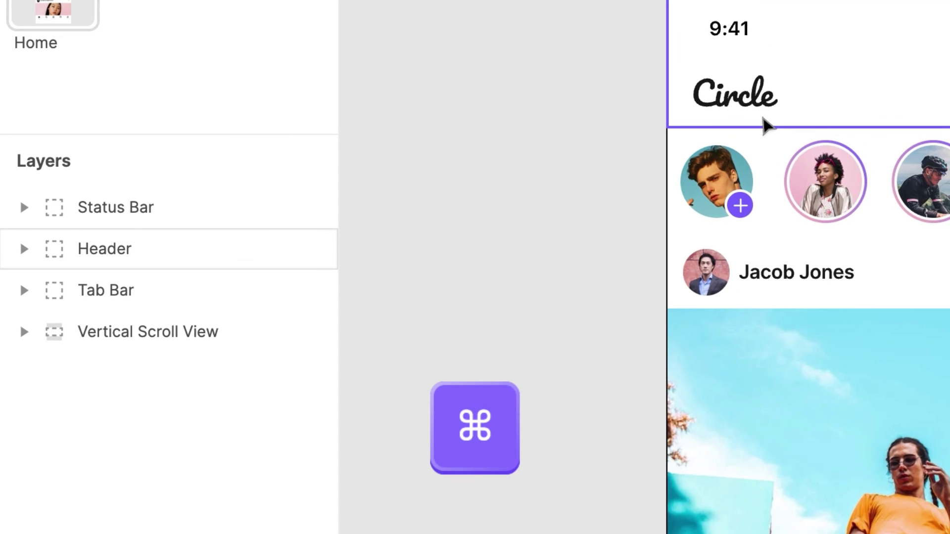
Step: Add a Tap trigger to the Circle logo in the header
left_click(753, 99, "super")
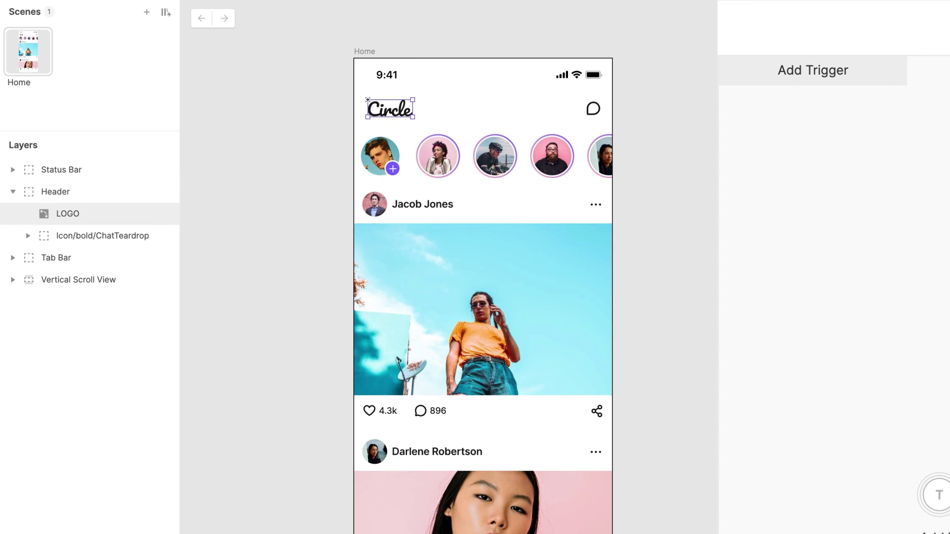
left_click(787, 90)
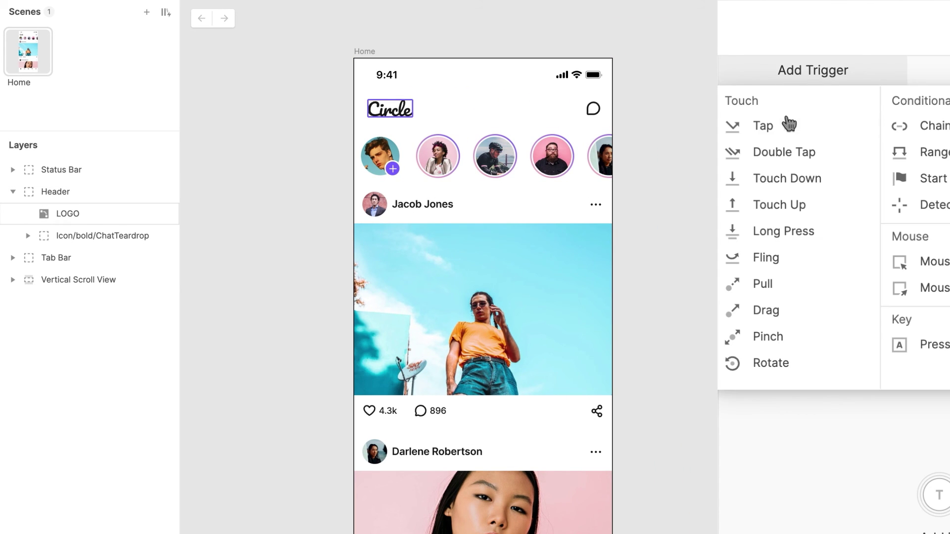
left_click(785, 130)
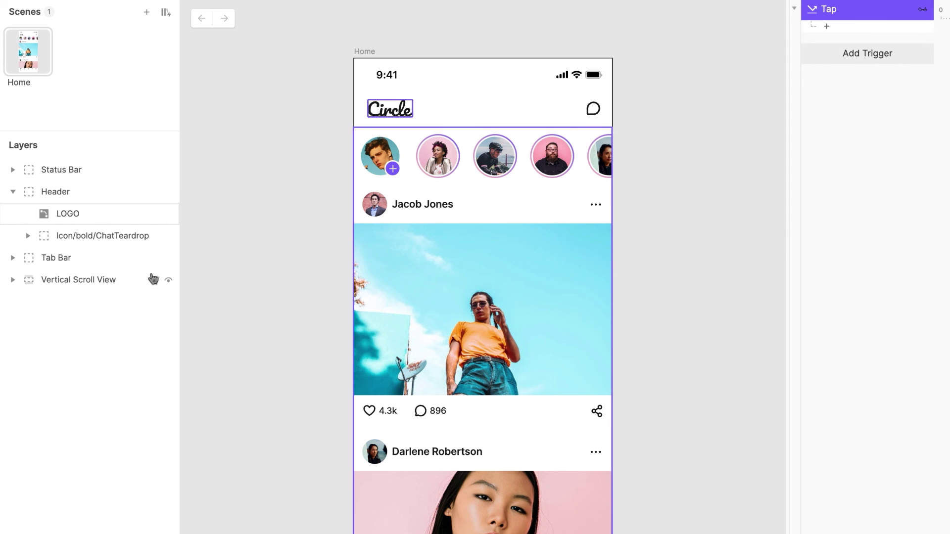
Step: Give the tap a Scroll response that scrolls Vertical Scroll View to 0
left_click(141, 285)
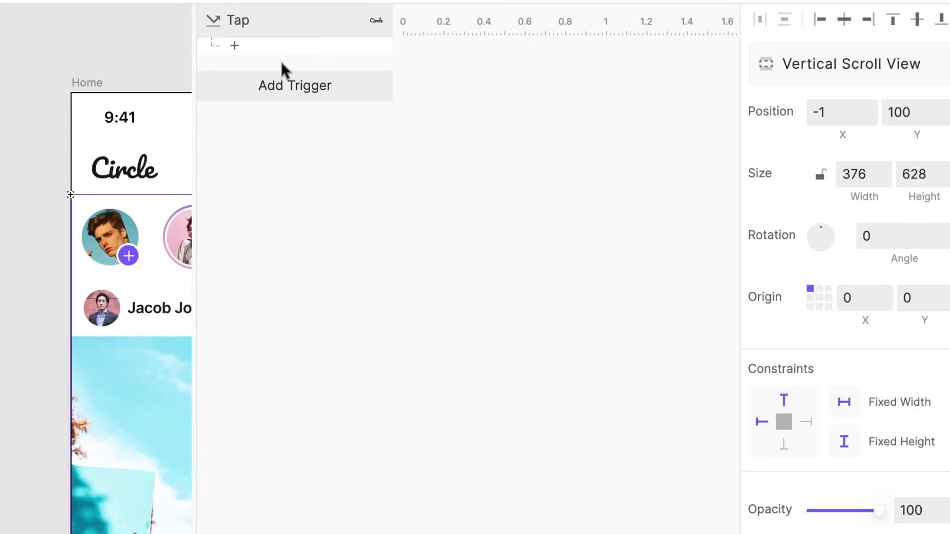
left_click(286, 50)
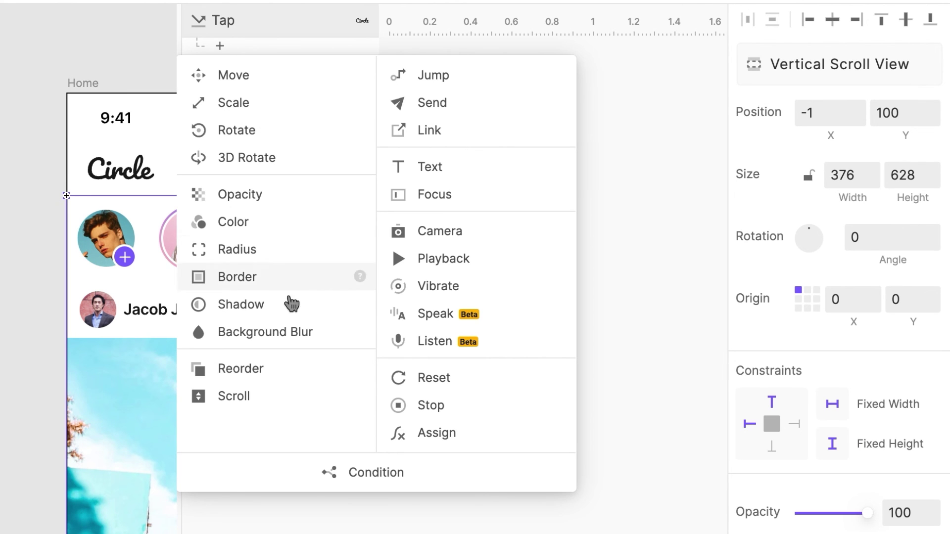
left_click(275, 399)
type("0")
key("Return")
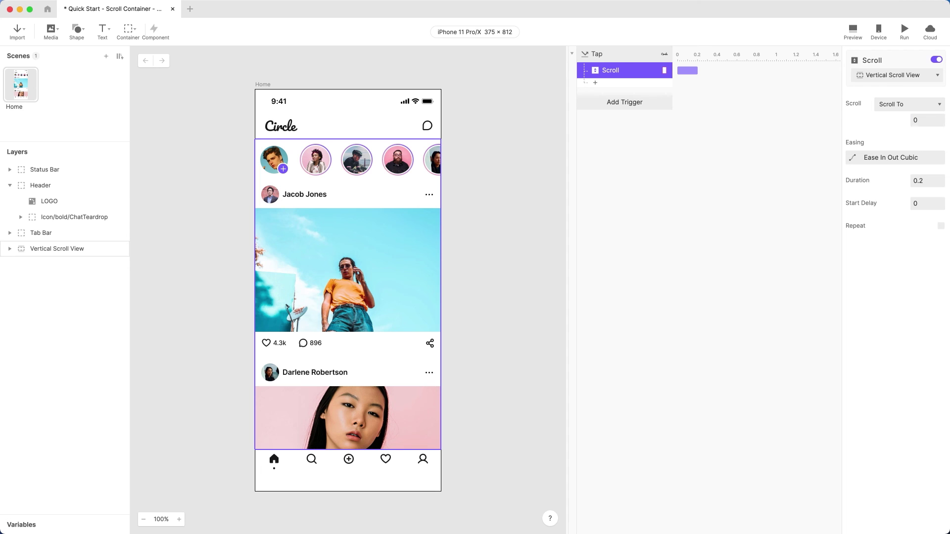
Step: Preview, scroll the feed down, and tap the logo to confirm it returns to top
left_click(853, 31)
scroll(705, 265, "down", 10)
left_click(600, 93)
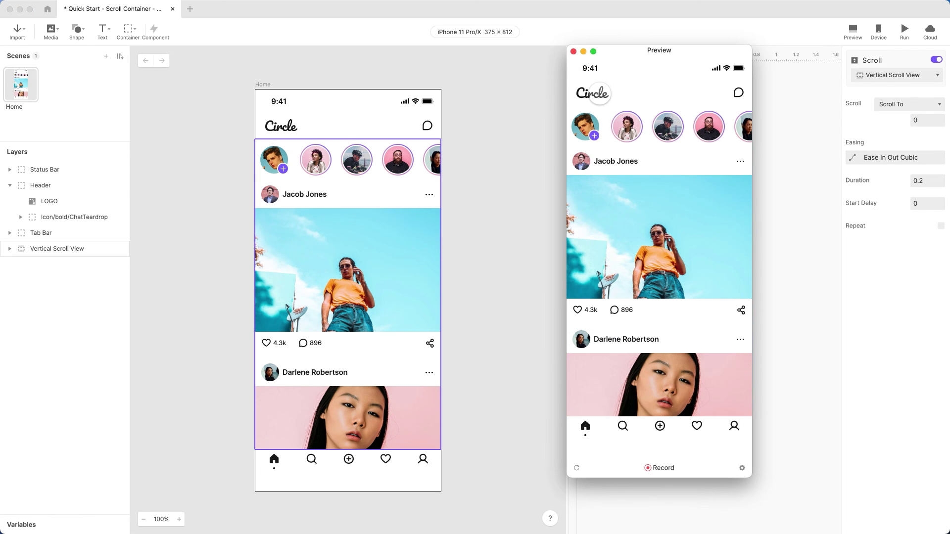